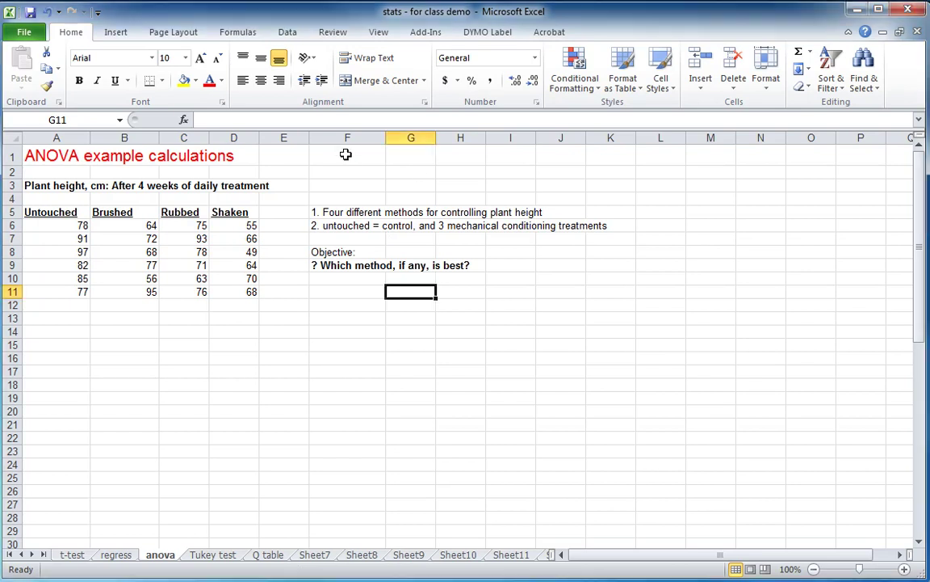
- Enter a bold 'Analysis of variance' heading in cell F1 beside the plant-height data
click(345, 154)
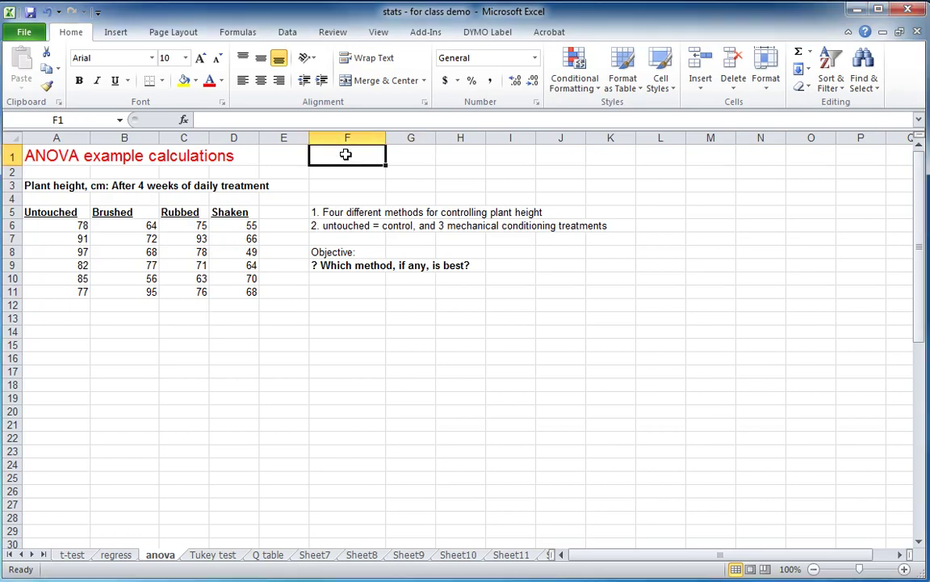
text(Analysis)
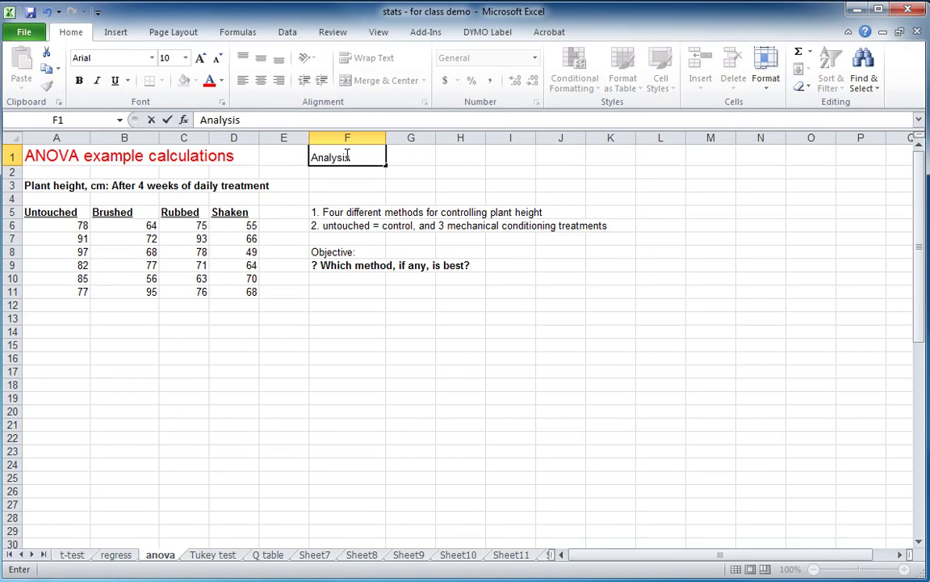
text( of variance)
key(Return)
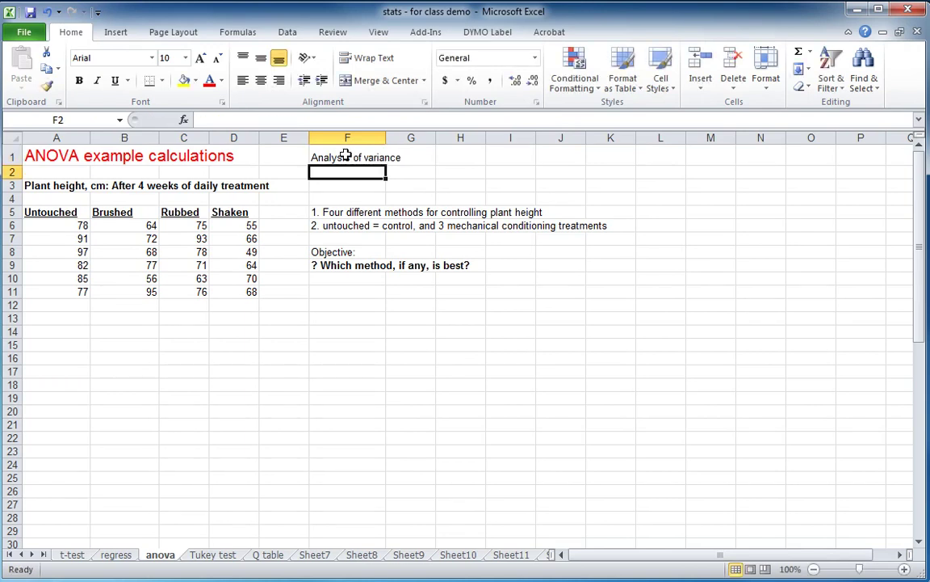
click(339, 156)
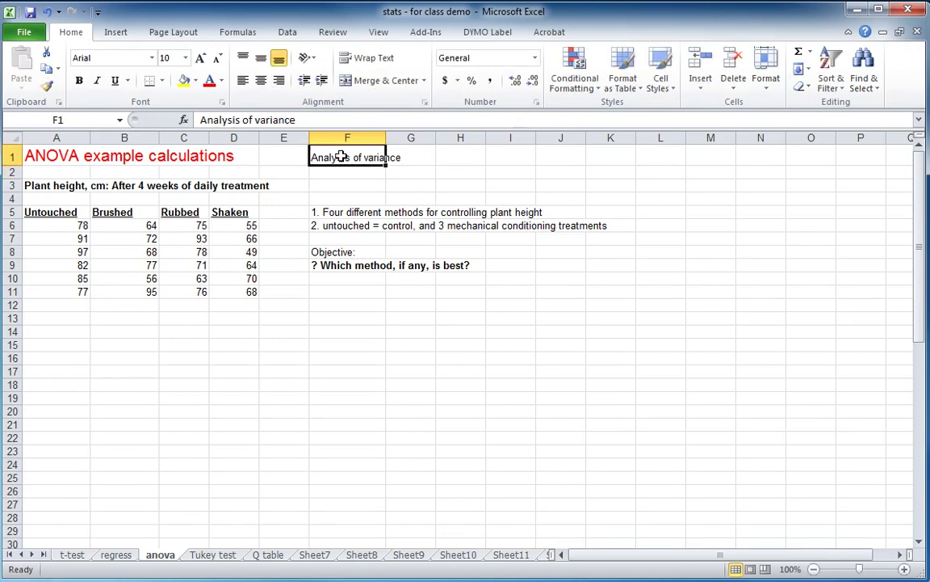
click(79, 81)
click(65, 154)
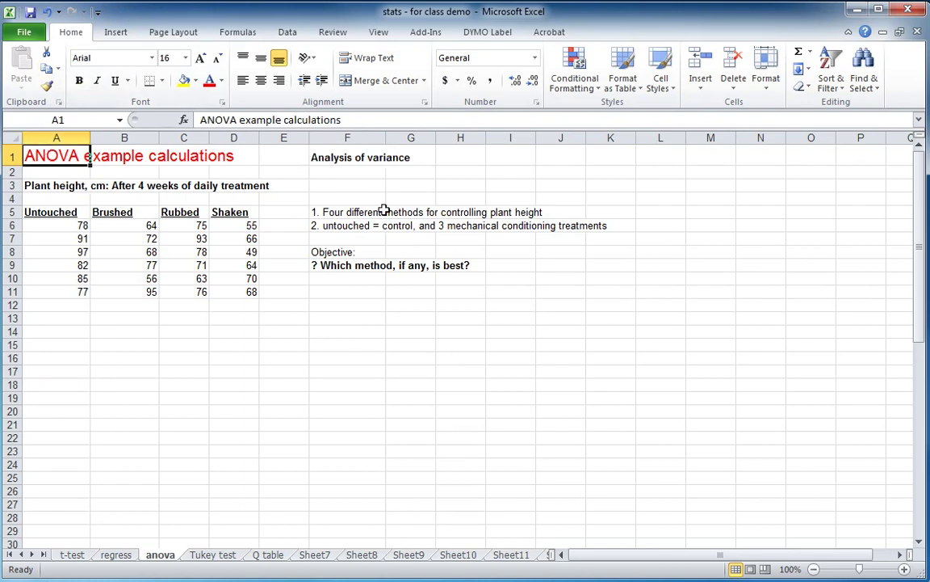
click(425, 185)
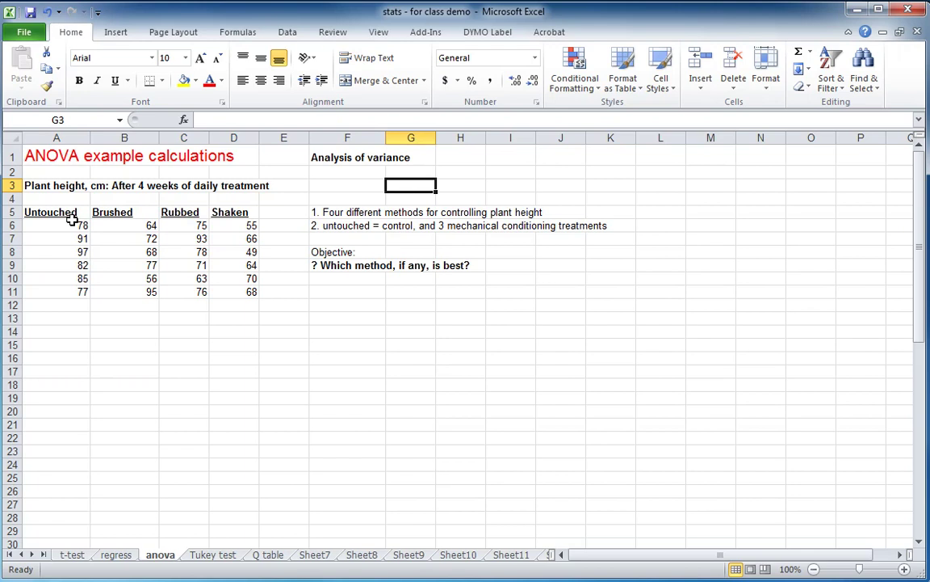
drag(71, 212, 250, 307)
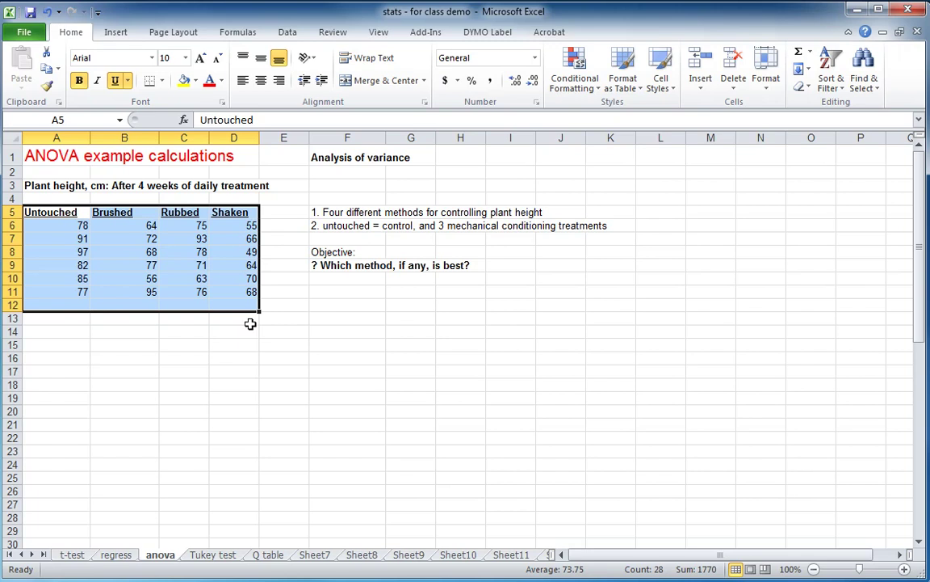
click(295, 319)
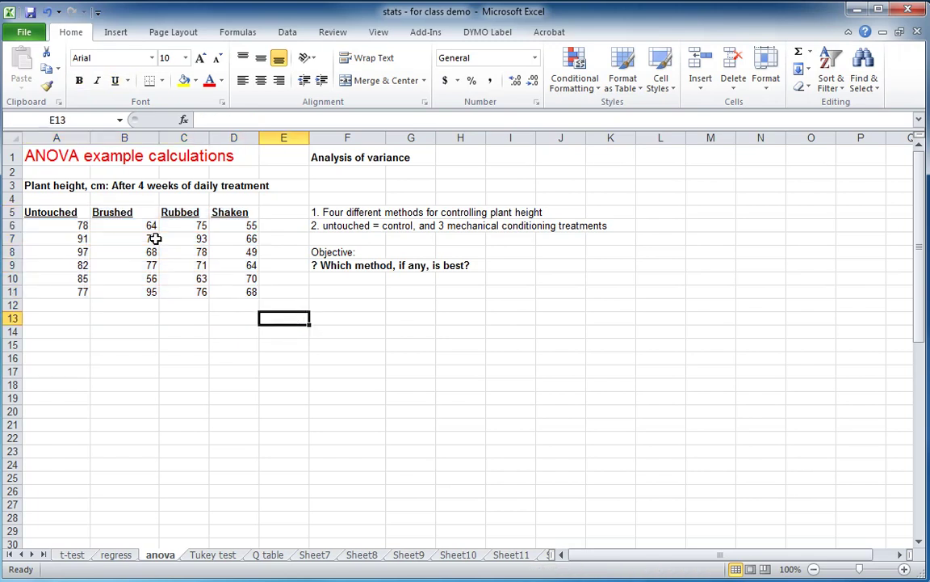
drag(68, 210, 232, 294)
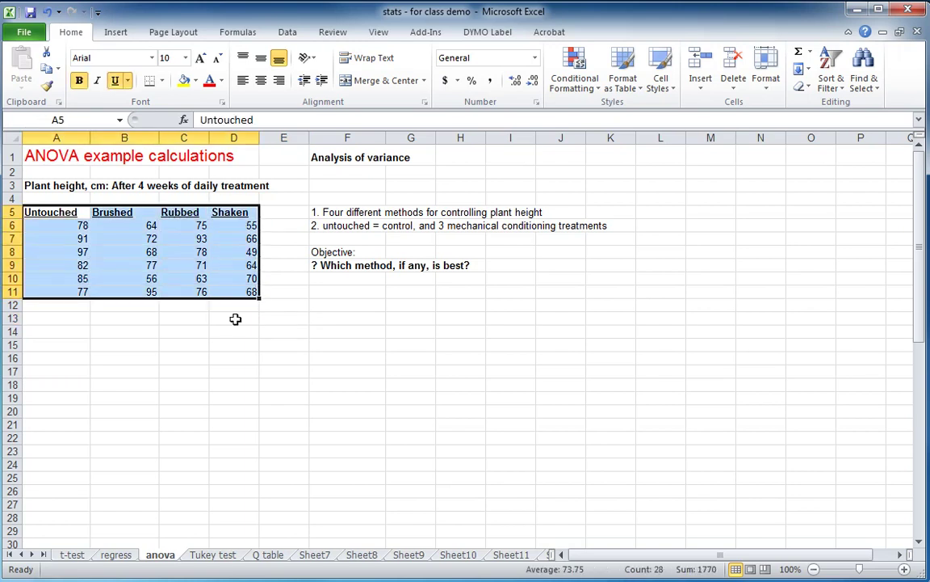
click(159, 336)
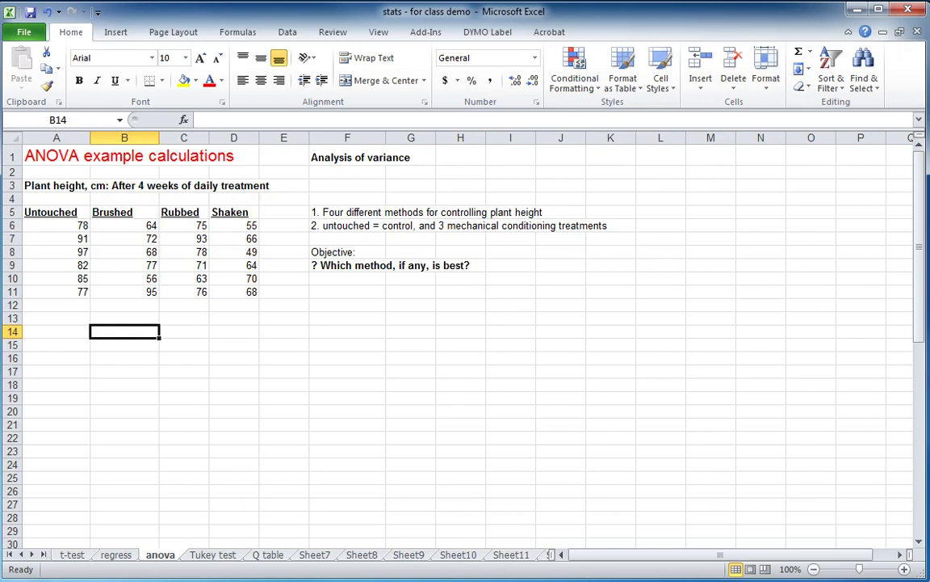
drag(929, 145, 496, 63)
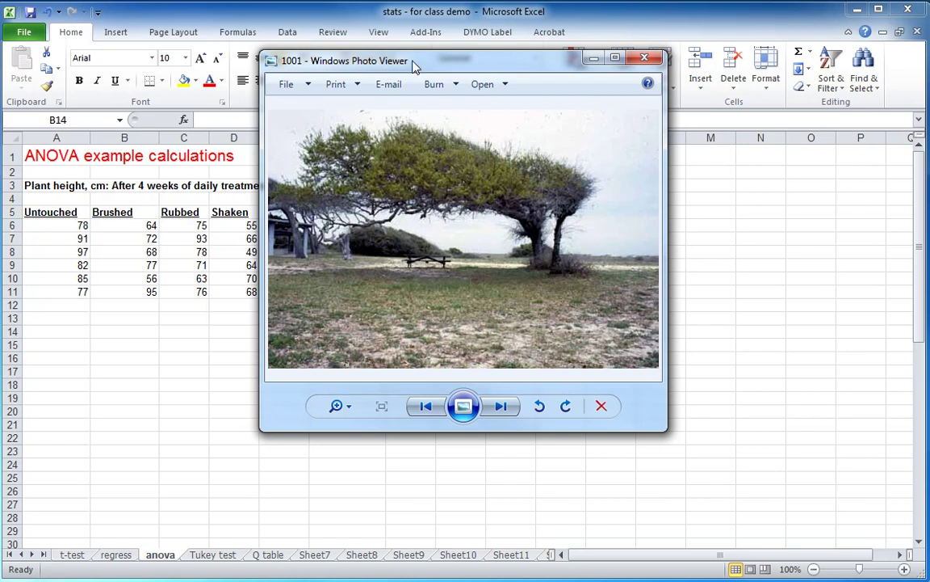
- Move the tree photo off the spreadsheet and select the Untouched control column
drag(374, 61, 929, 61)
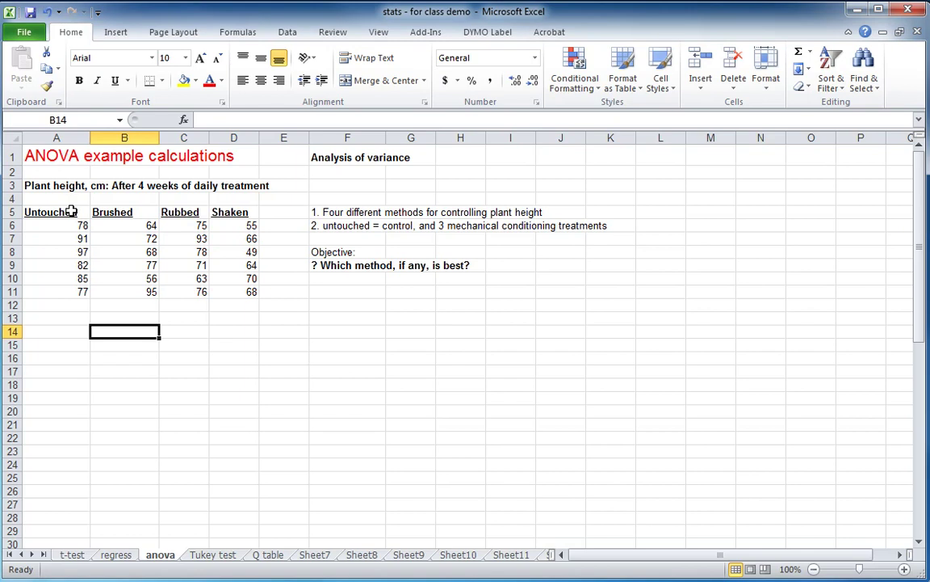
drag(71, 210, 72, 293)
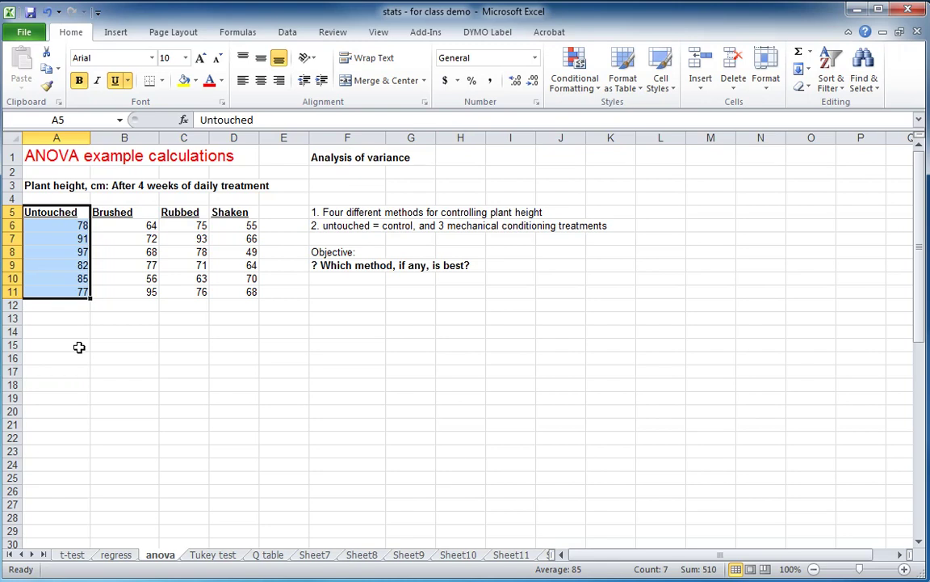
- Review the Brushed, Rubbed and Shaken columns and the objective question, then show the Data ribbon
drag(134, 212, 225, 297)
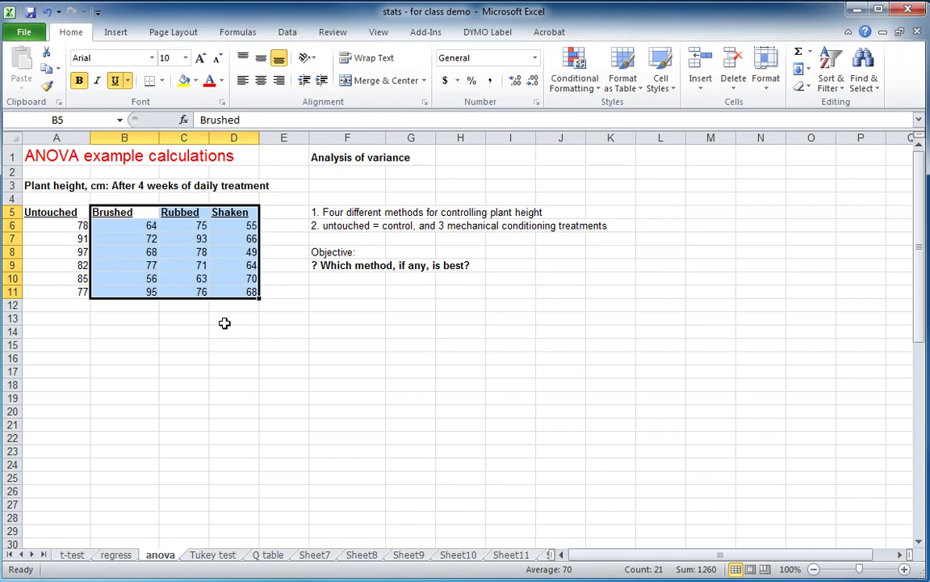
click(225, 323)
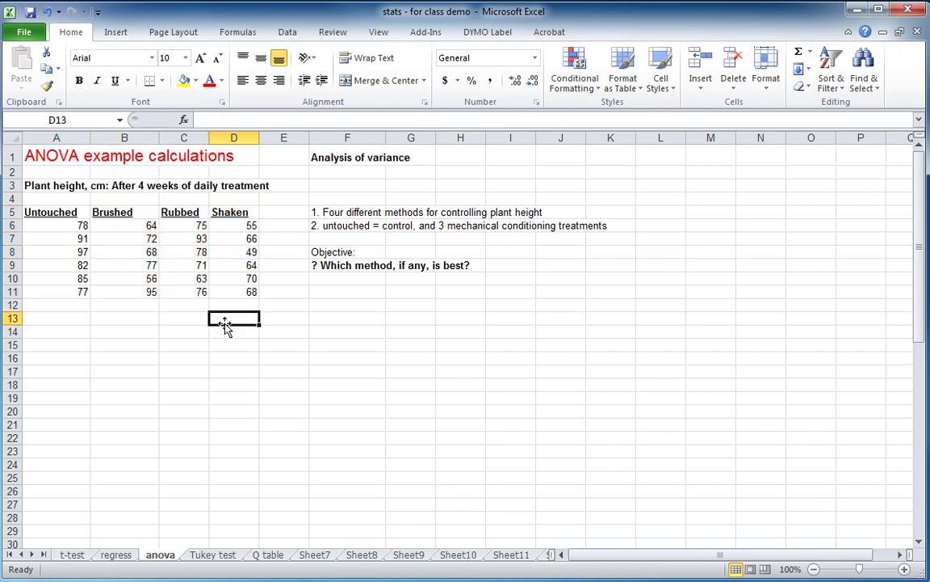
click(138, 212)
click(182, 211)
click(245, 212)
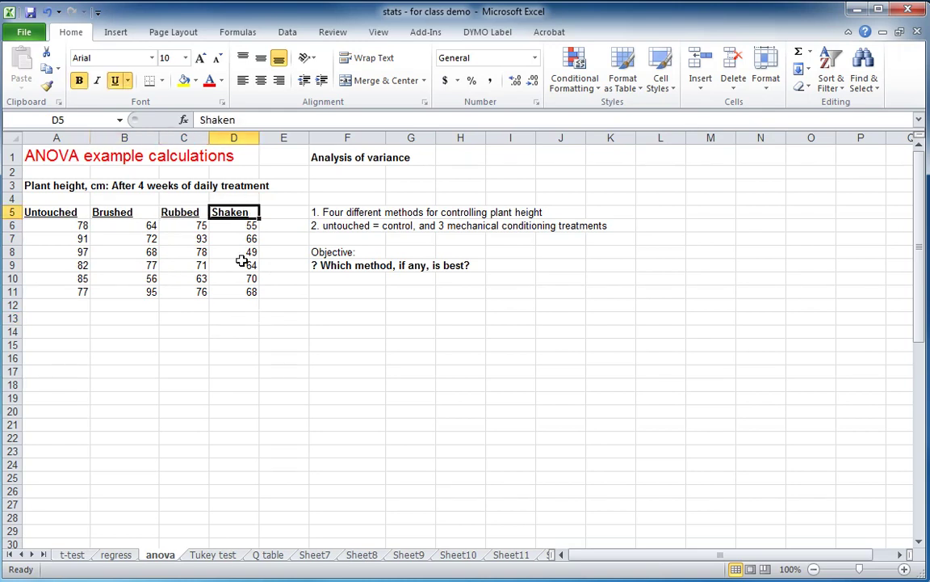
click(345, 267)
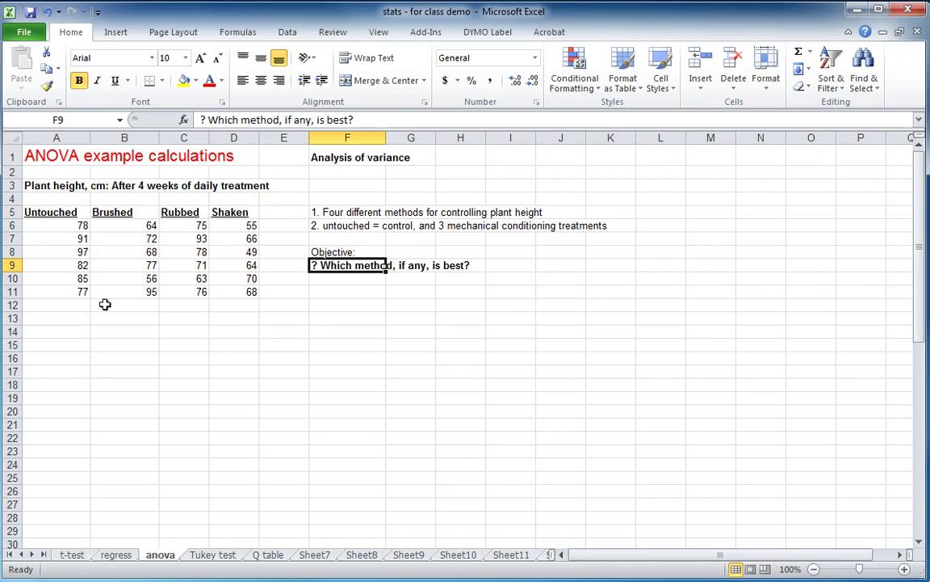
click(54, 151)
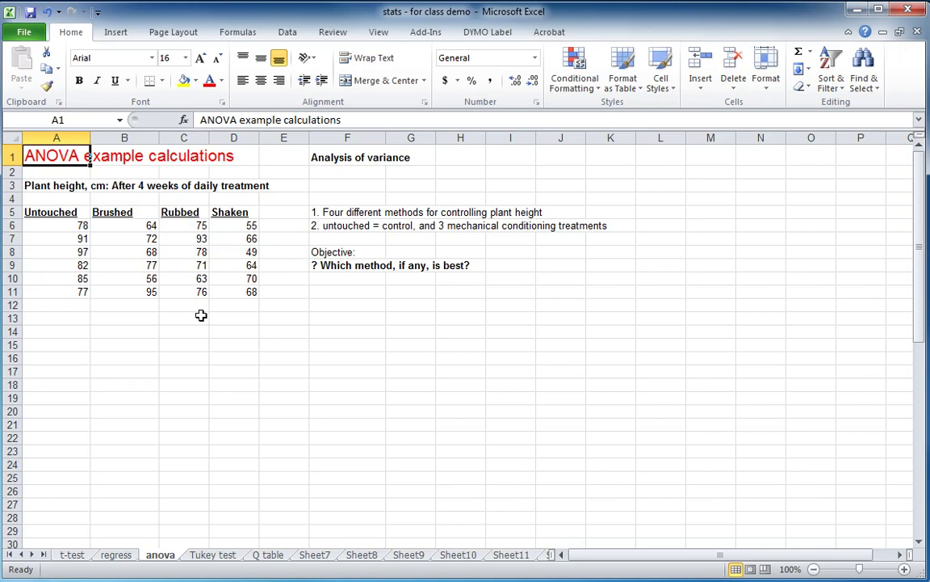
click(286, 32)
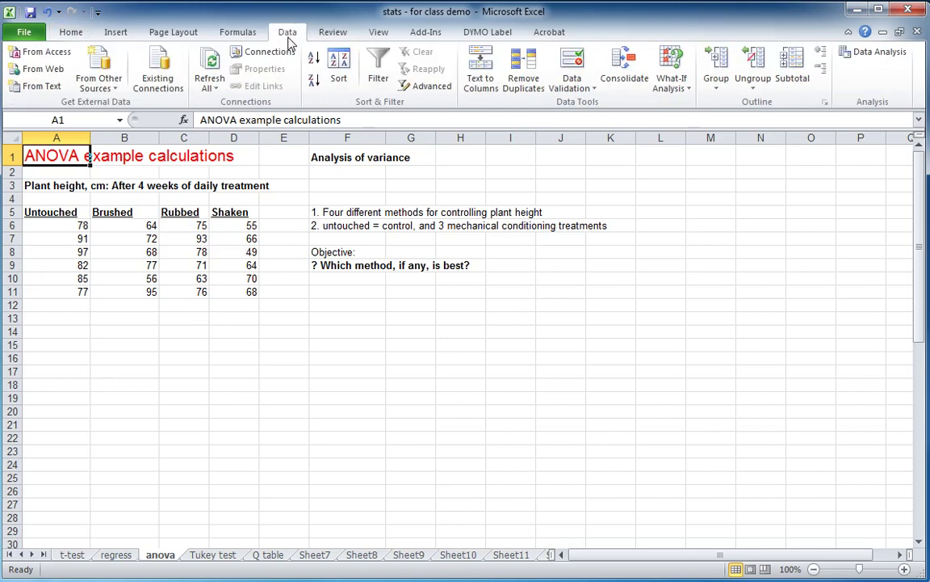
- Choose 'Anova: Single Factor' from the Data Analysis tools to open its settings
click(880, 53)
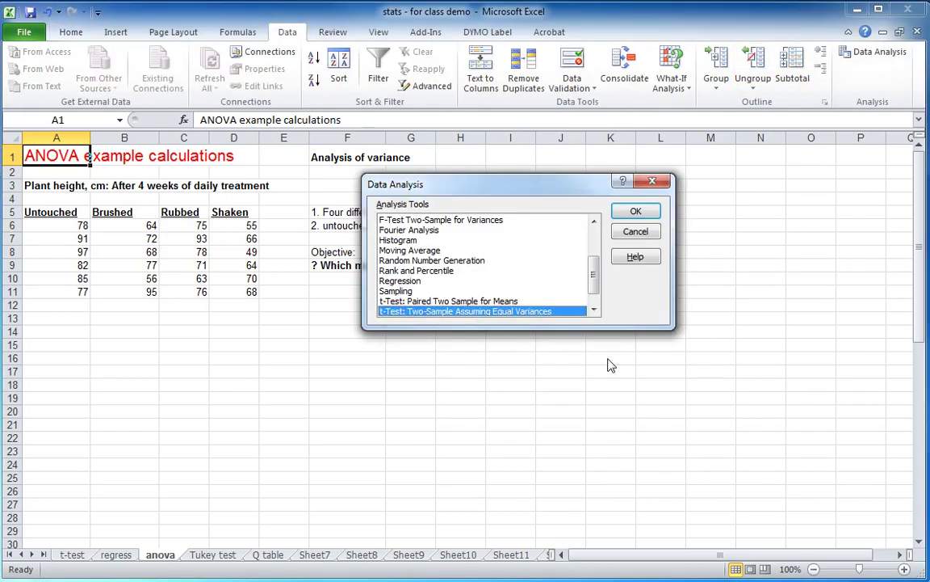
drag(594, 274, 594, 222)
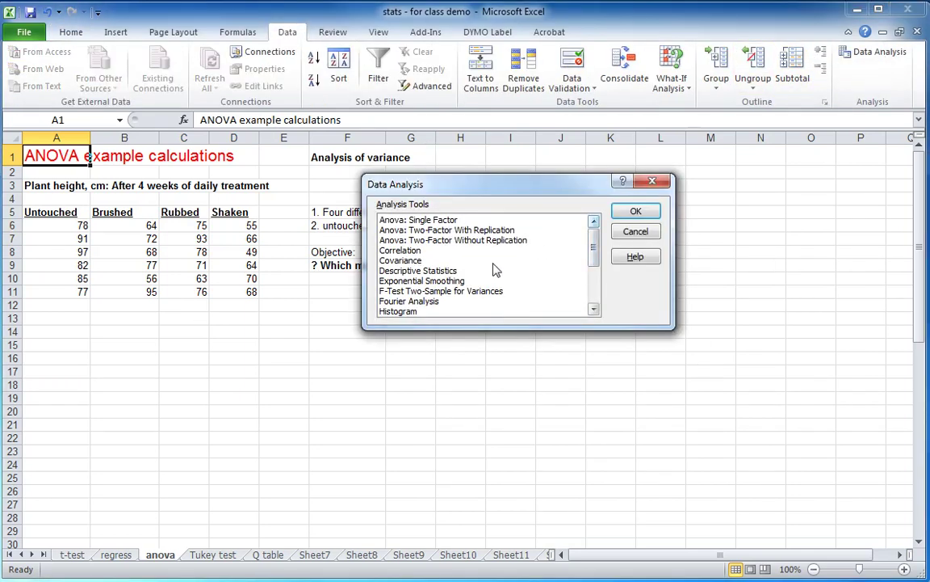
click(402, 224)
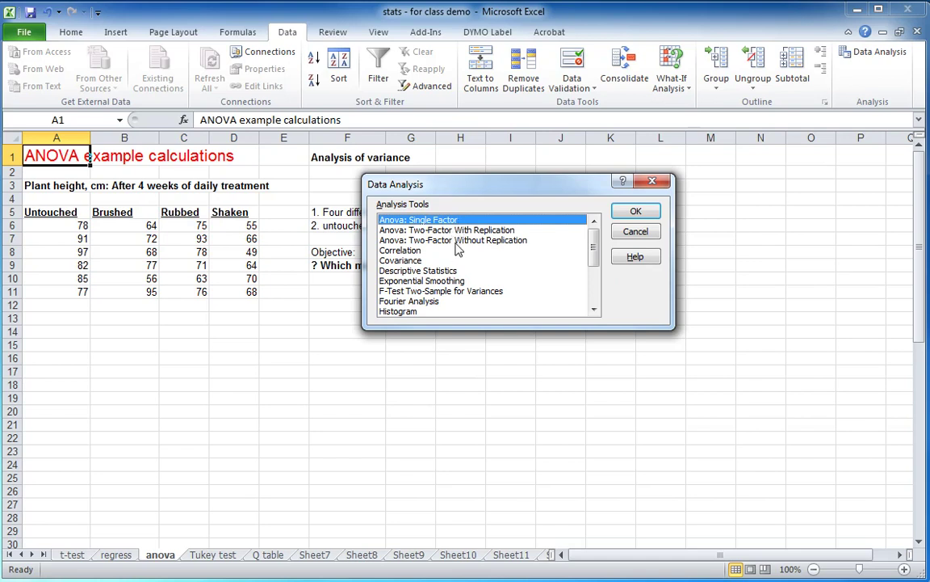
click(636, 211)
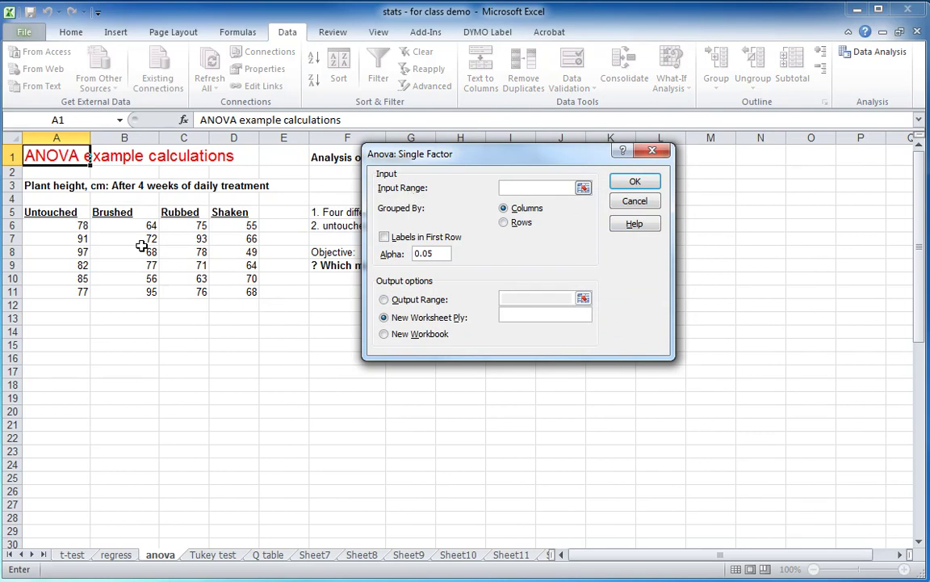
- Set input range A5:D11 with labels in first row and output starting at F12
drag(47, 212, 235, 293)
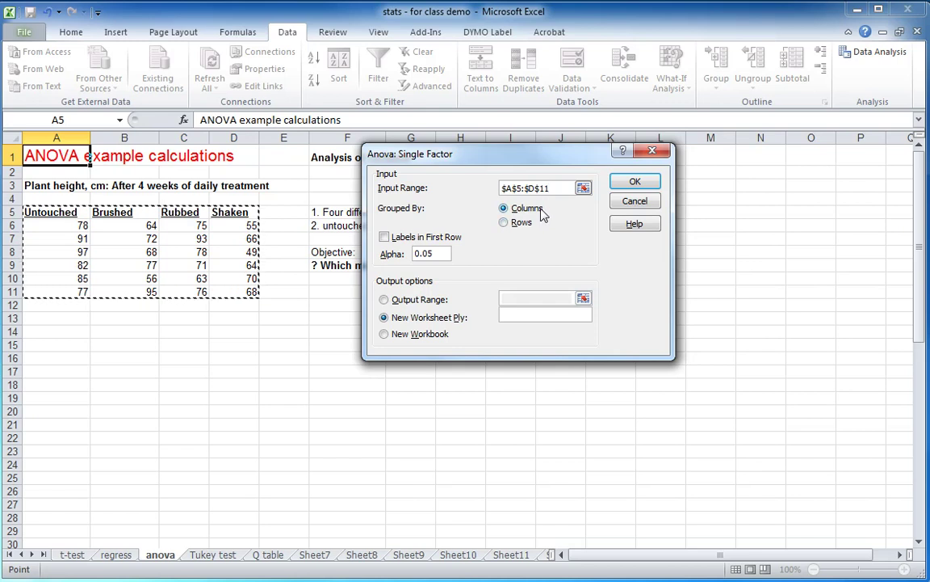
click(385, 238)
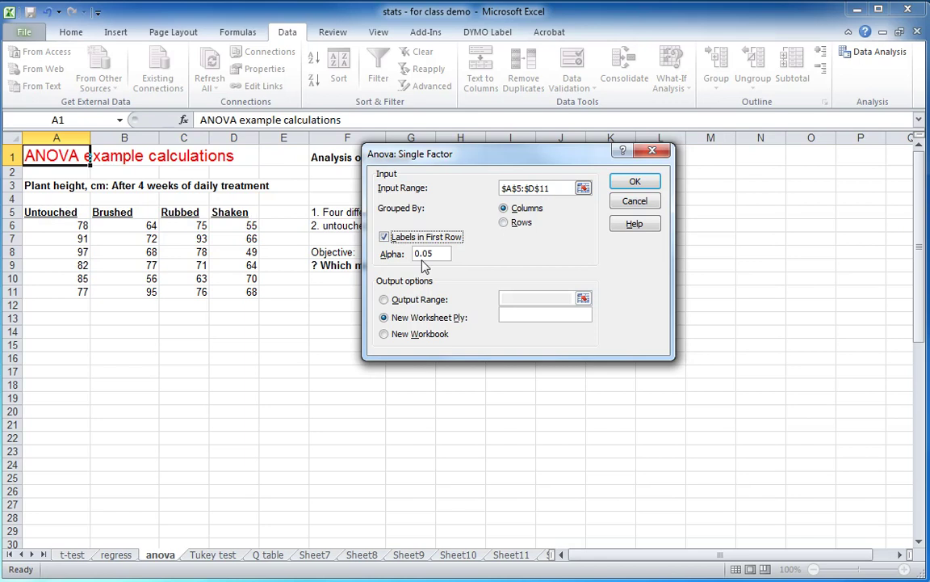
click(385, 299)
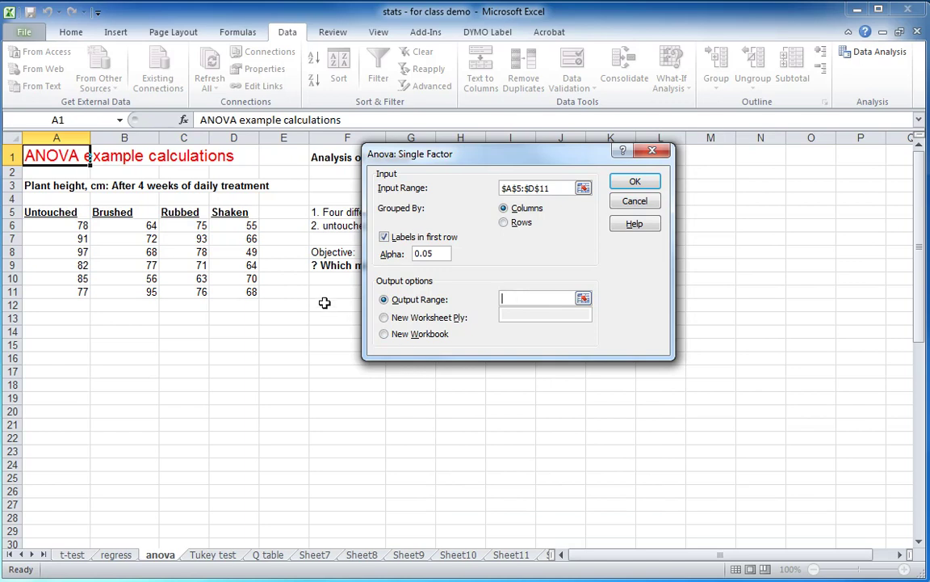
click(324, 302)
- Generate the ANOVA output at F12, then zoom in to review the SUMMARY table and P-value 0.006876
click(644, 183)
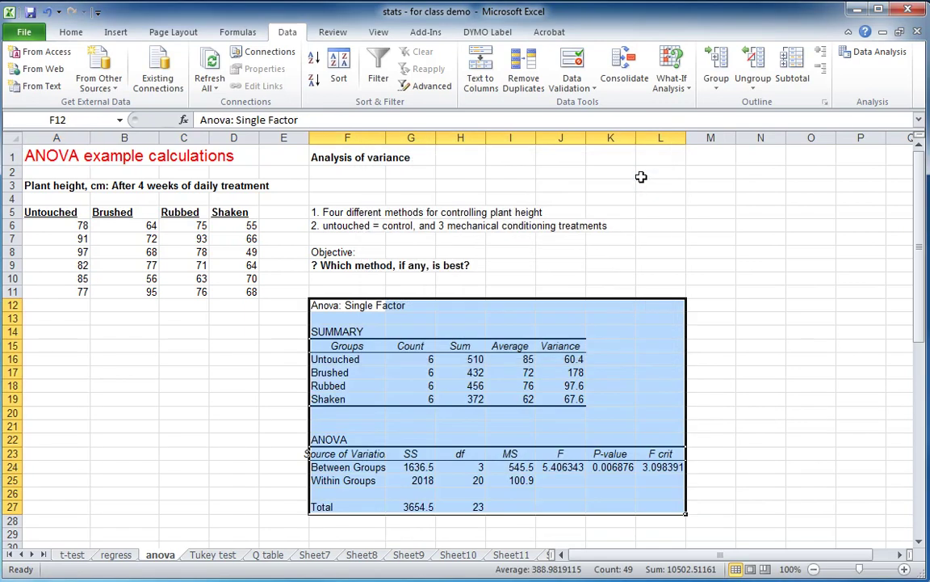
click(906, 570)
click(906, 570)
click(906, 569)
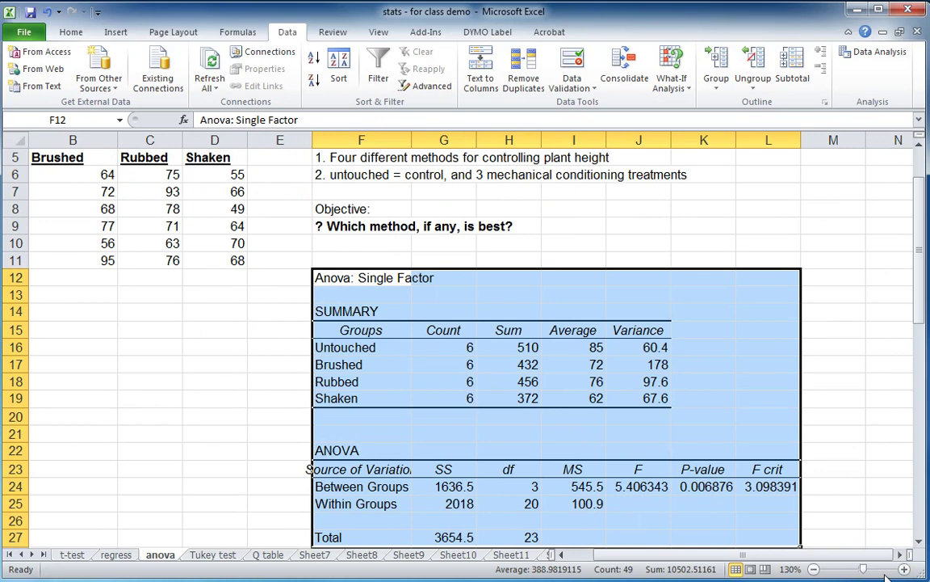
scroll(827, 485, down, 2)
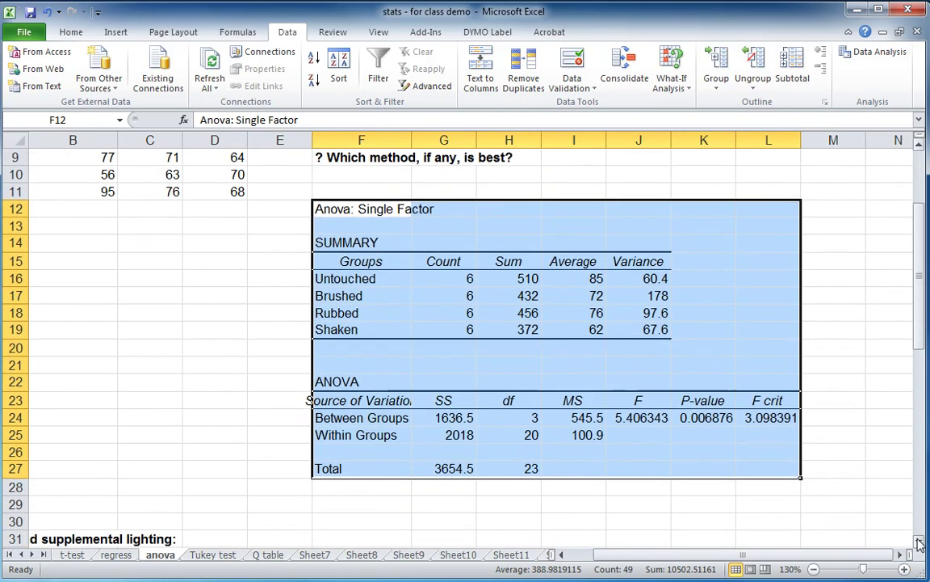
click(745, 275)
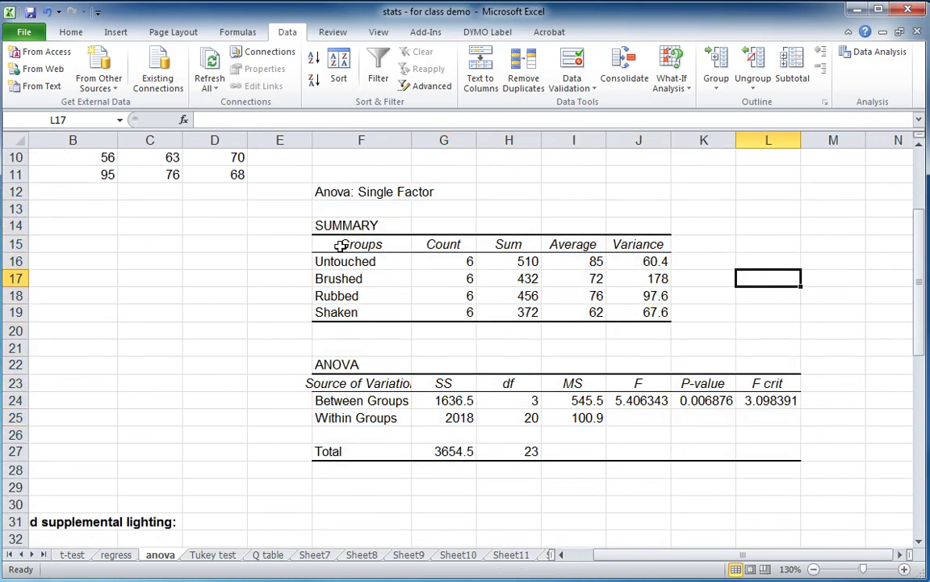
drag(338, 244, 661, 331)
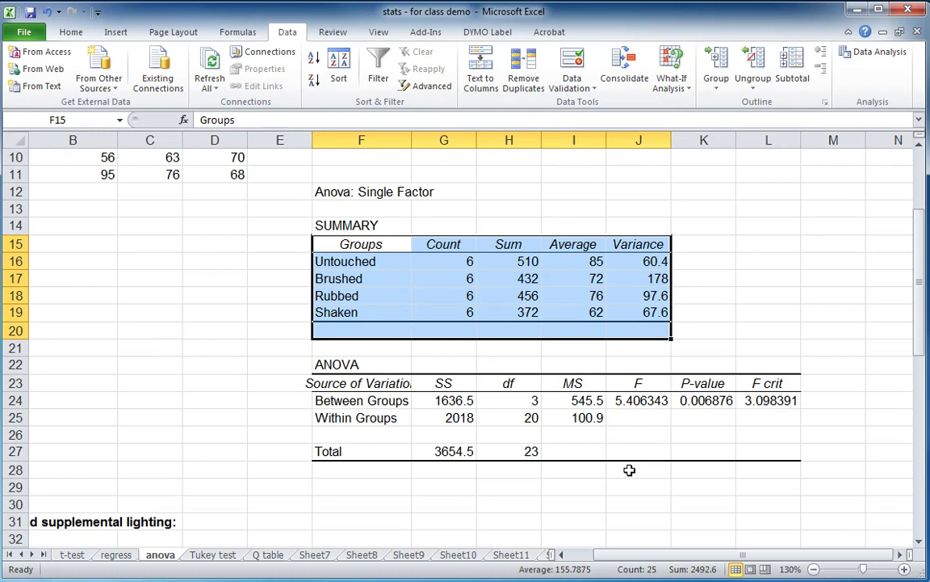
click(704, 401)
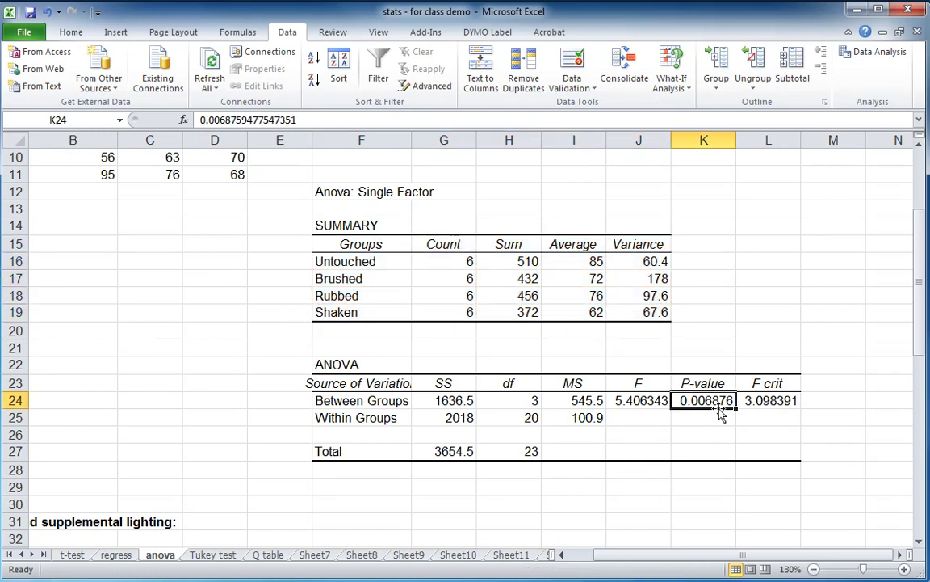
- Fill the P-value heading and 0.006876 in K23:K24 with yellow
drag(712, 382, 706, 399)
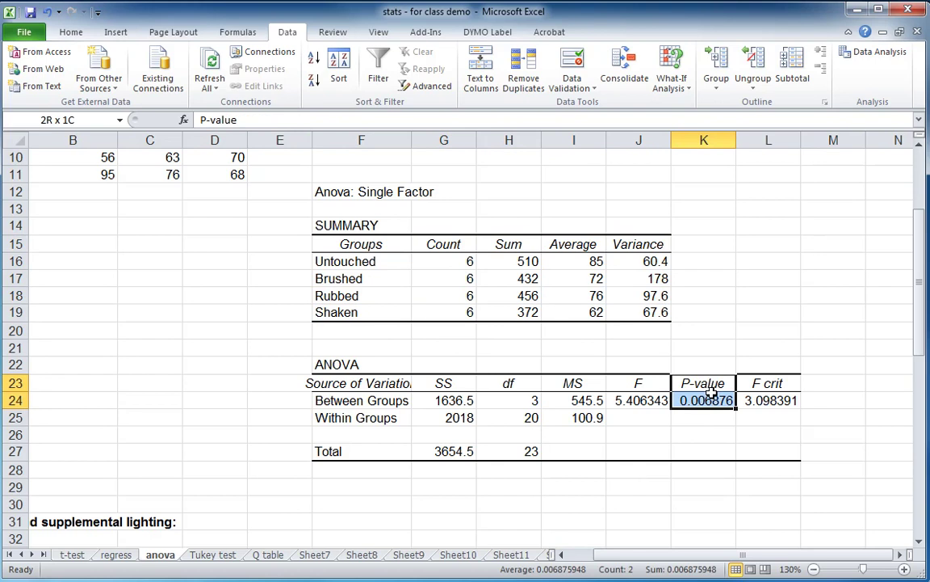
click(71, 31)
click(184, 80)
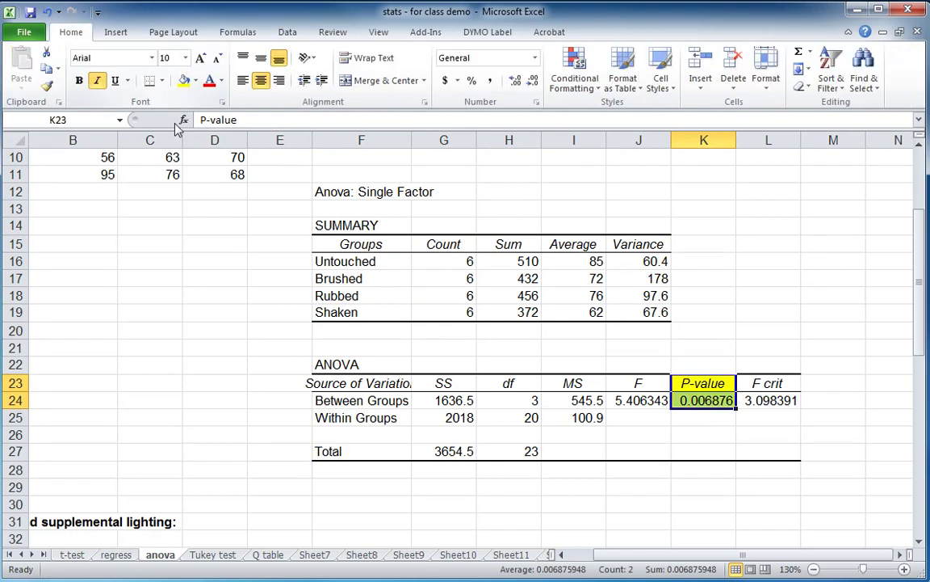
click(745, 436)
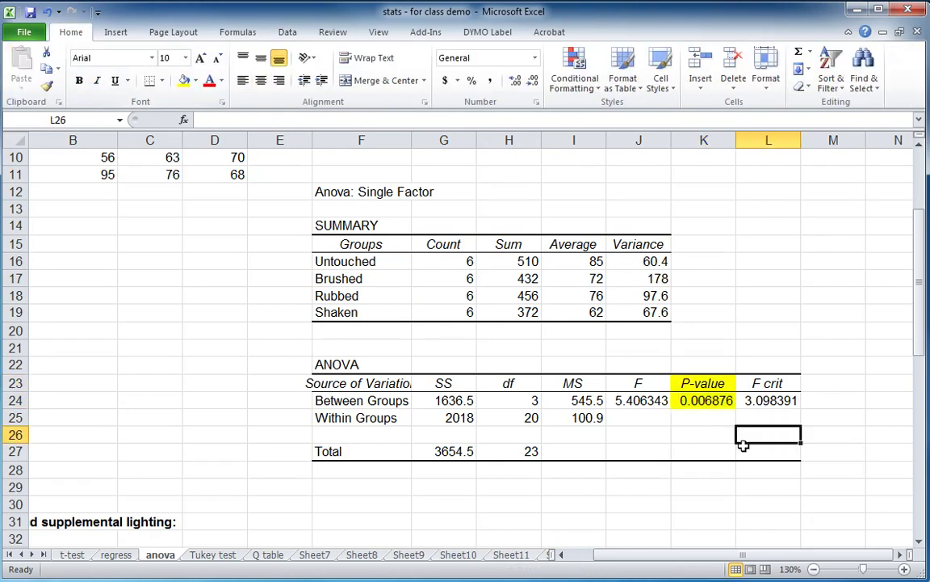
click(696, 471)
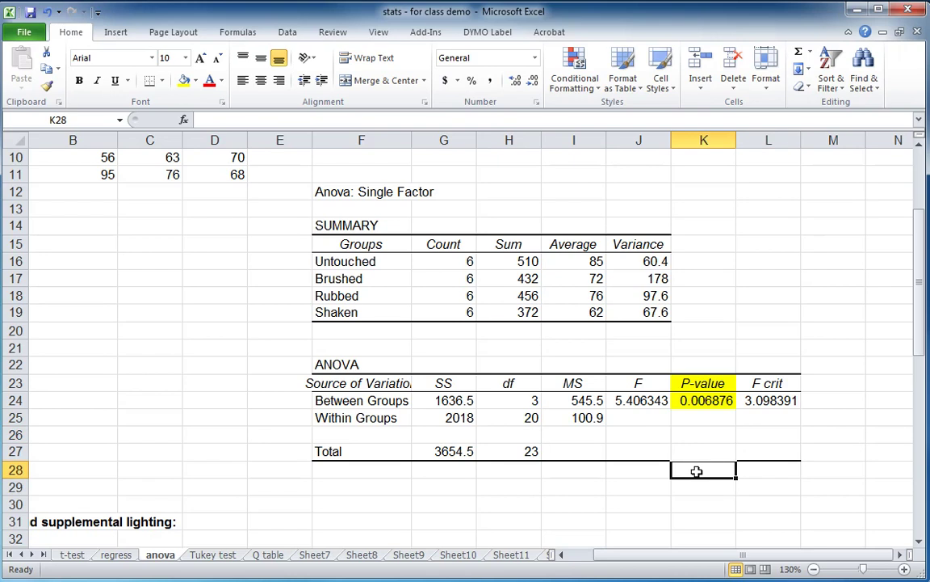
- Type a bold red 'P<=.05' note in K28 below the highlighted P-value
text(P)
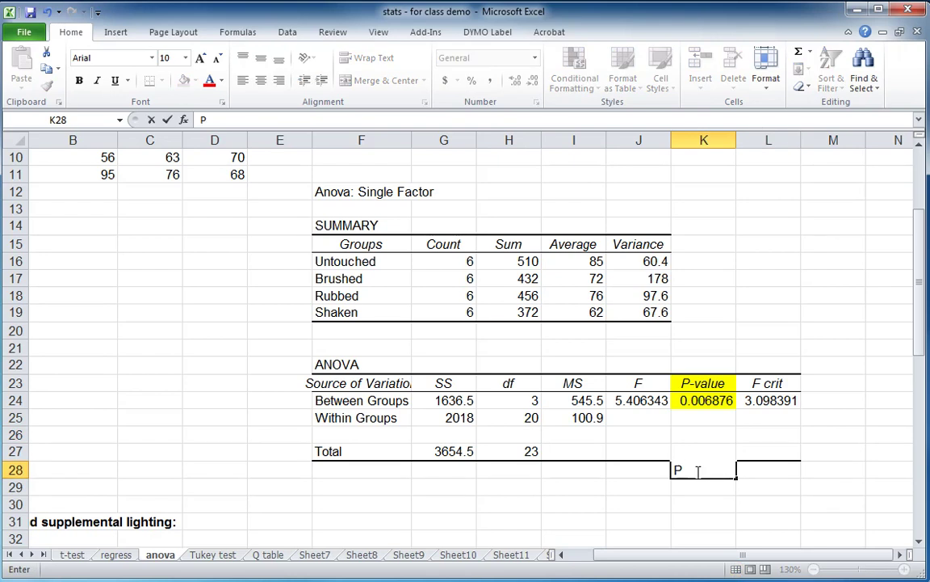
text(<=.05)
key(Return)
click(696, 470)
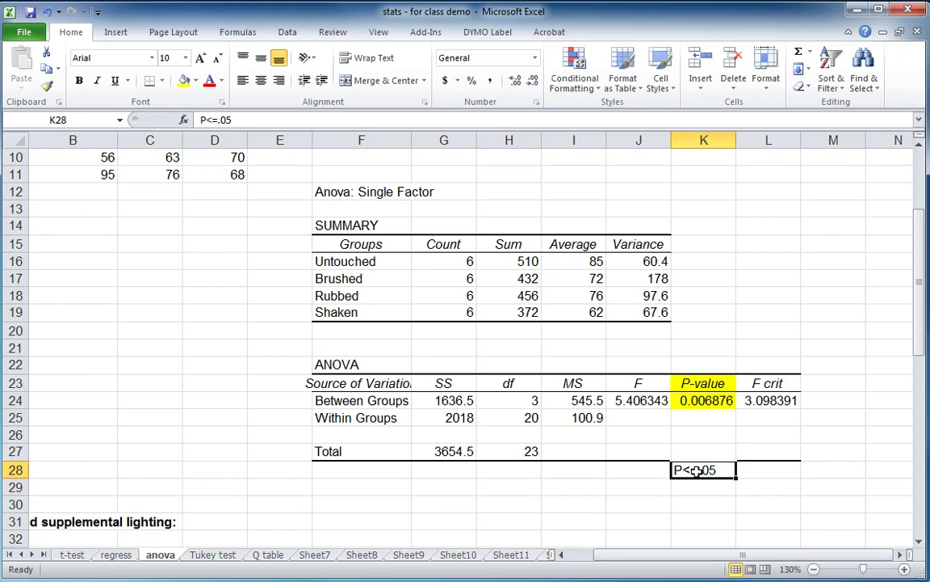
click(207, 81)
click(80, 81)
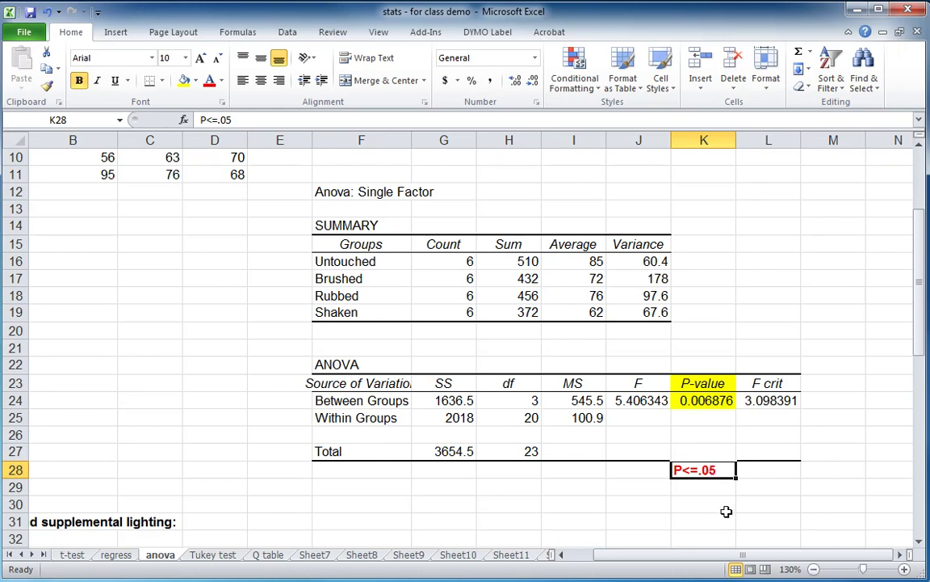
click(716, 503)
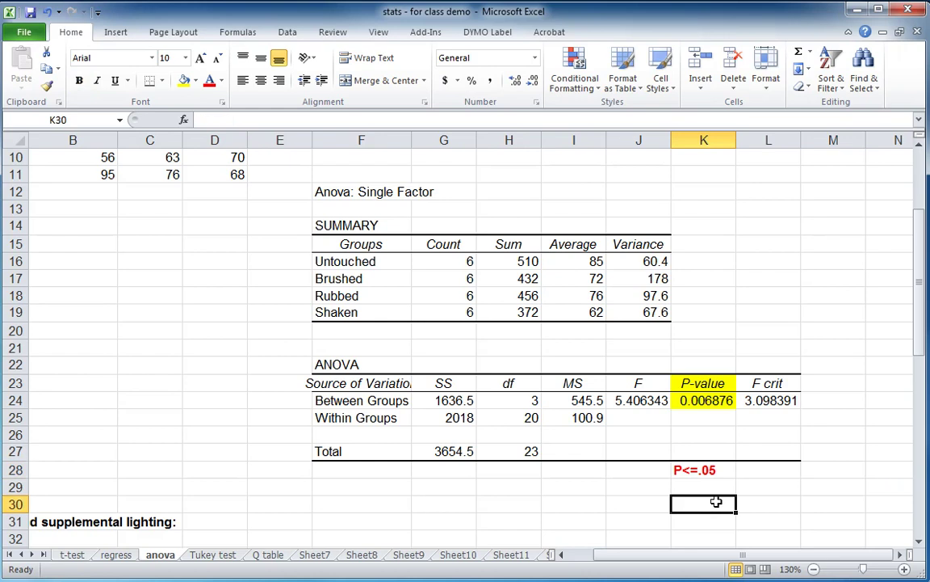
click(683, 402)
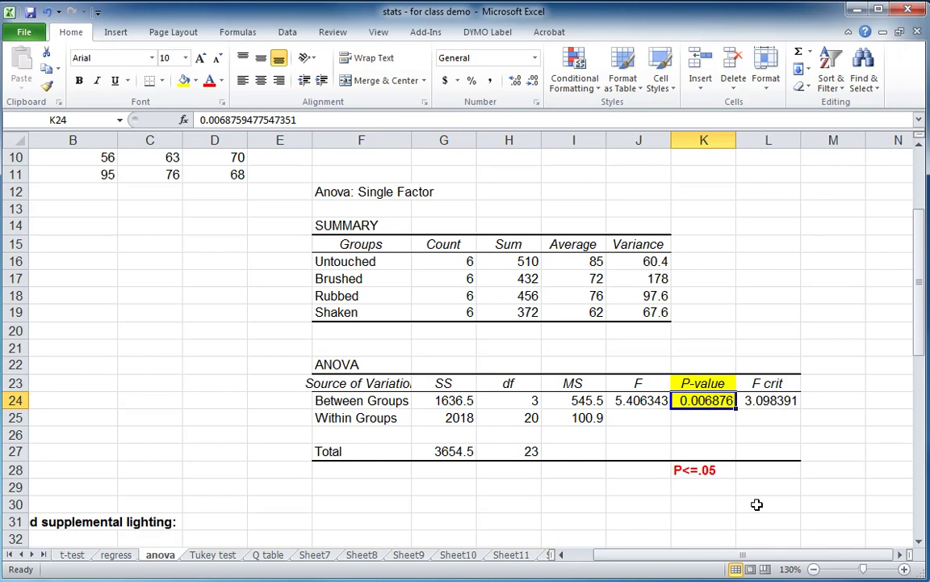
click(717, 490)
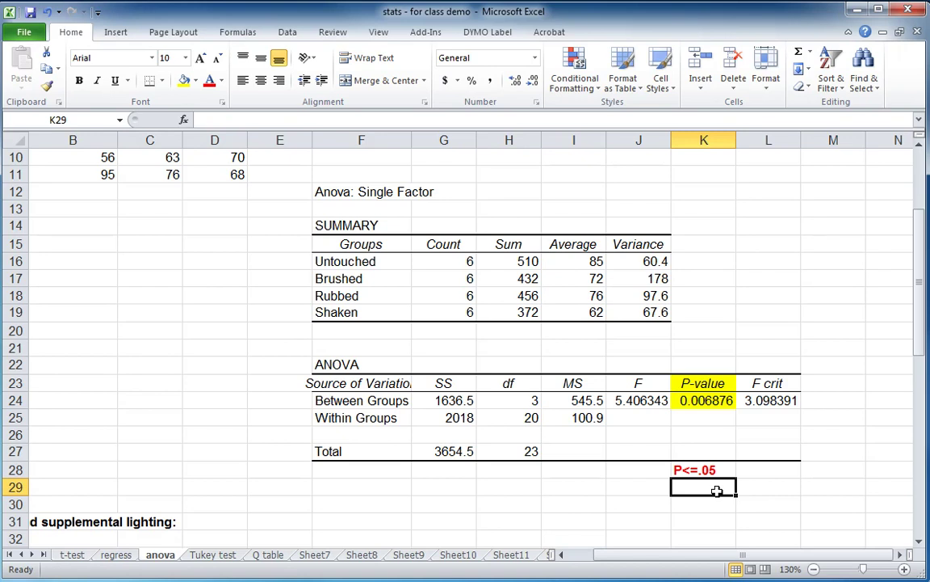
- Enter 'differences' in K29 and '?' in L29, then start widening column K
text(differen)
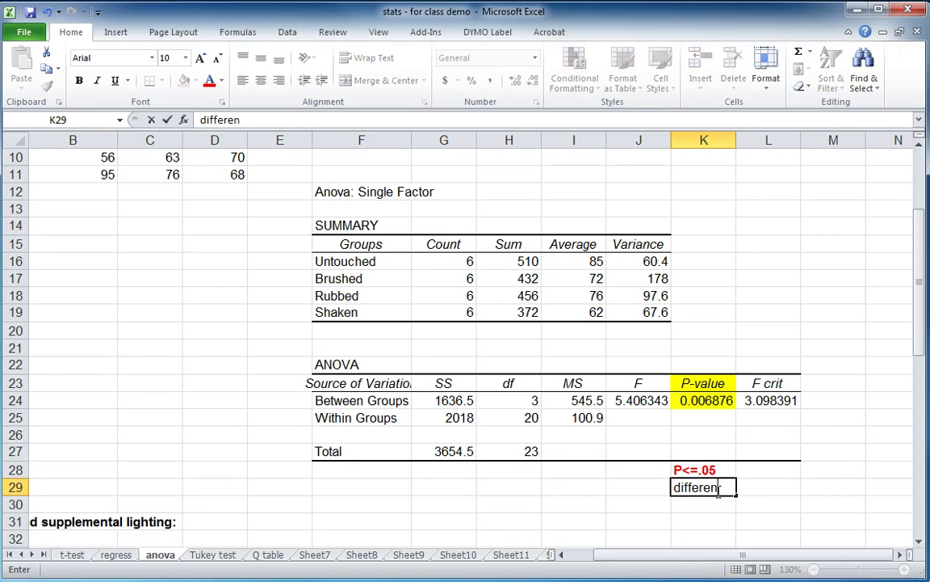
text(ces)
key(Return)
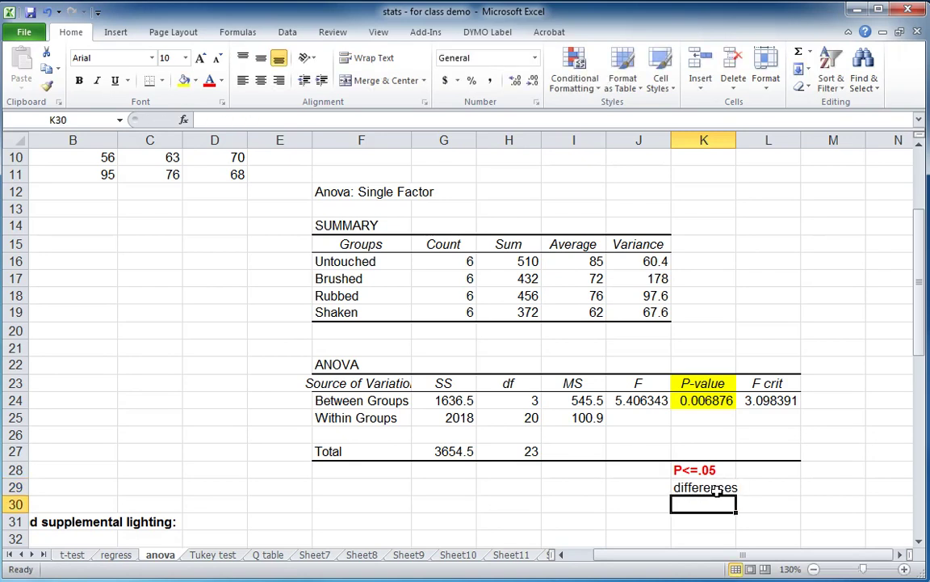
key(Up)
key(Right)
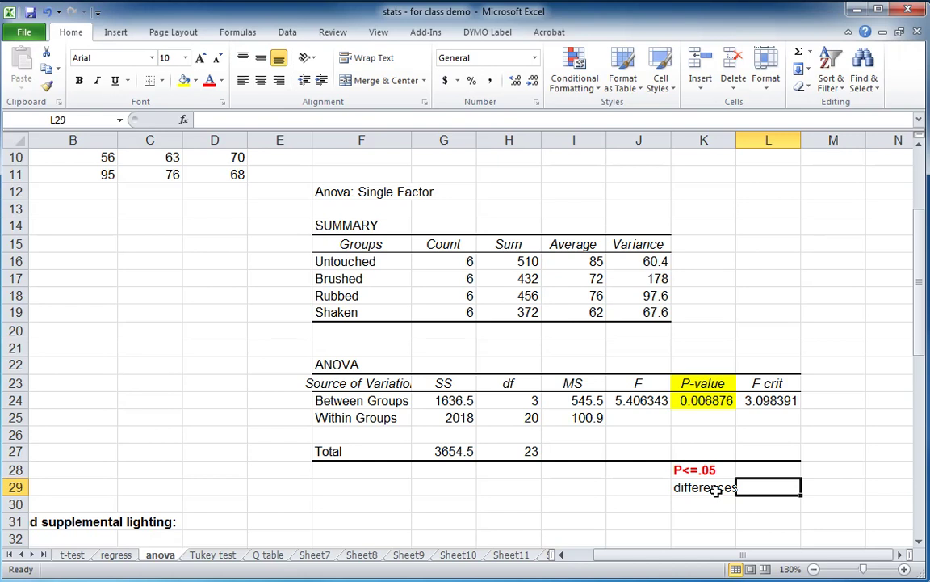
text(?)
key(Return)
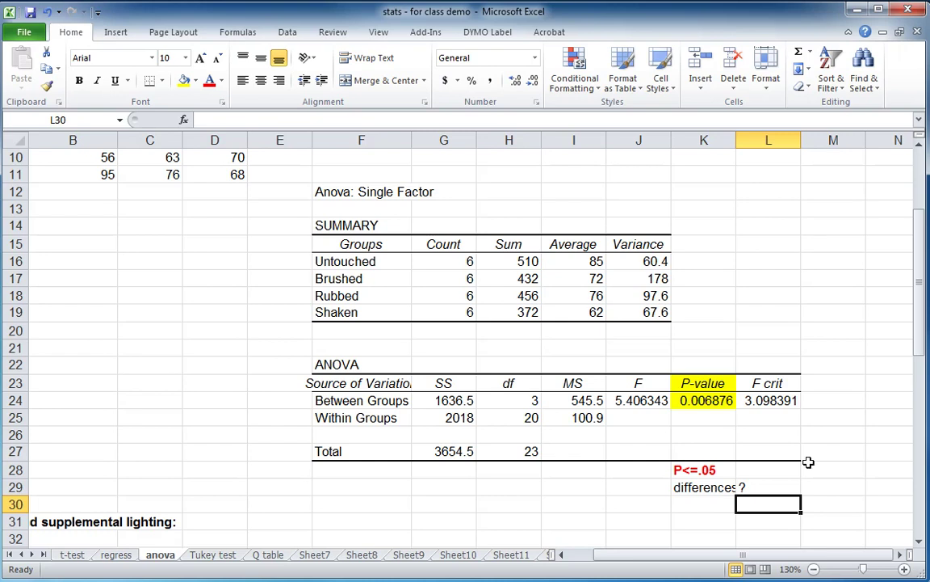
drag(738, 141, 746, 141)
- Show P-value 0.0068759 in the wider column K and compare the four treatment columns
drag(687, 554, 646, 565)
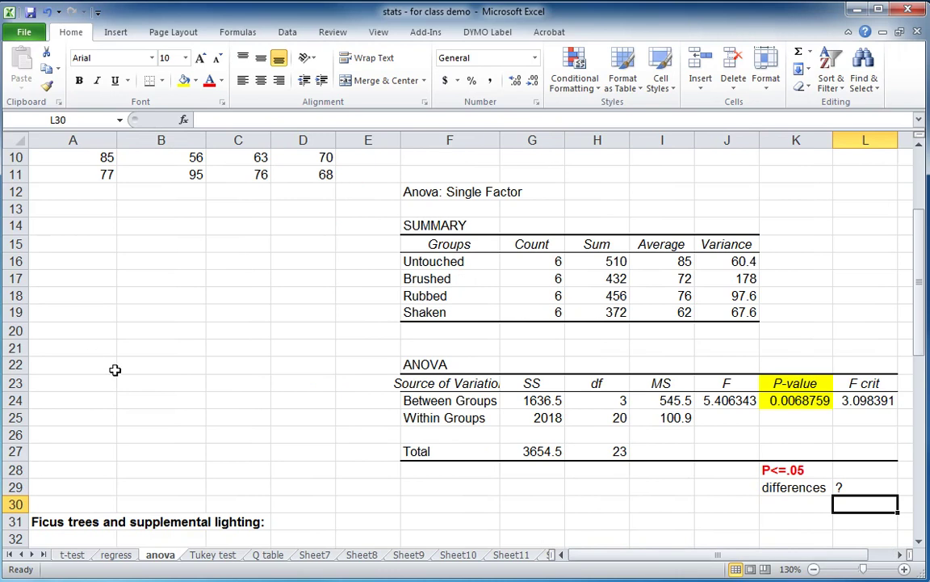
scroll(101, 356, up, 3)
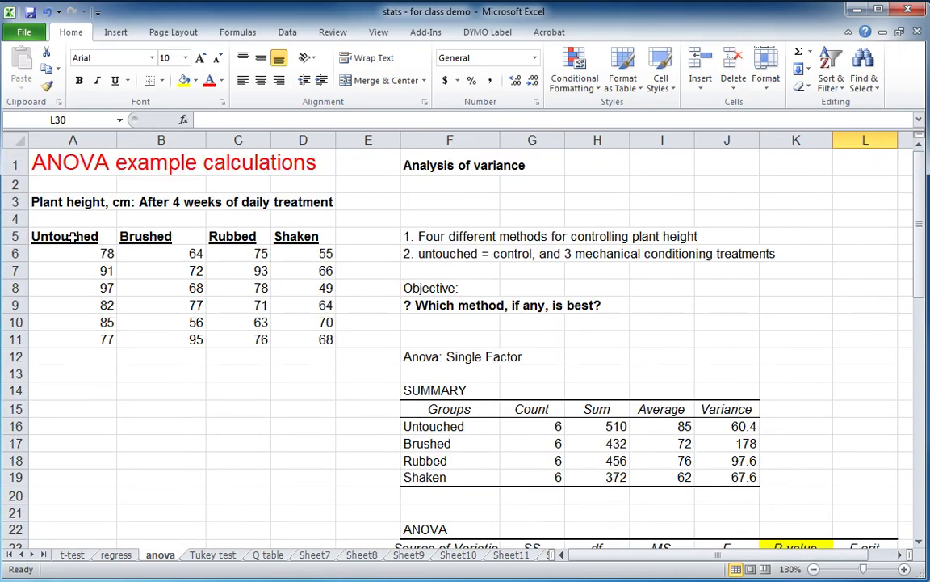
mouse_move(161, 239)
mouse_down()
mouse_move(297, 288)
mouse_move(312, 341)
mouse_up()
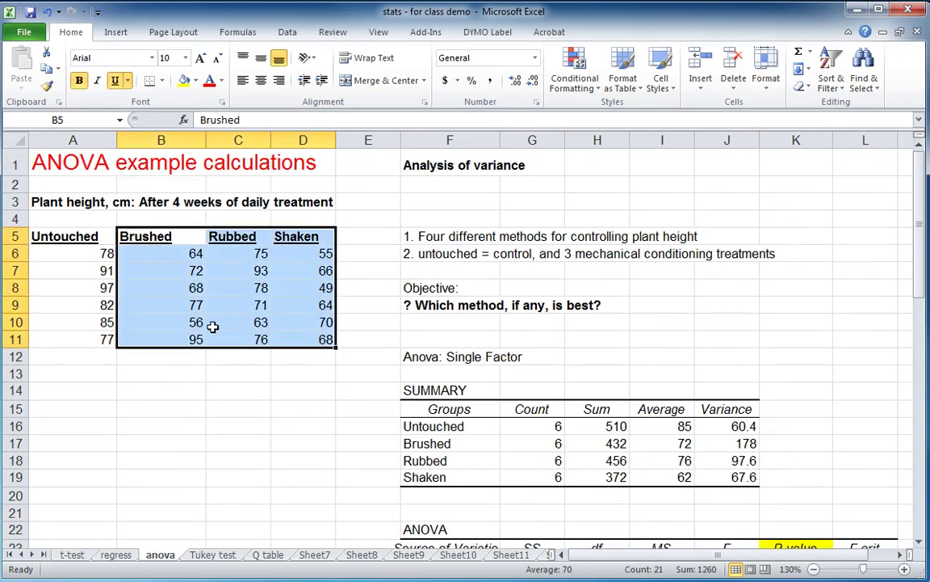
drag(71, 237, 179, 337)
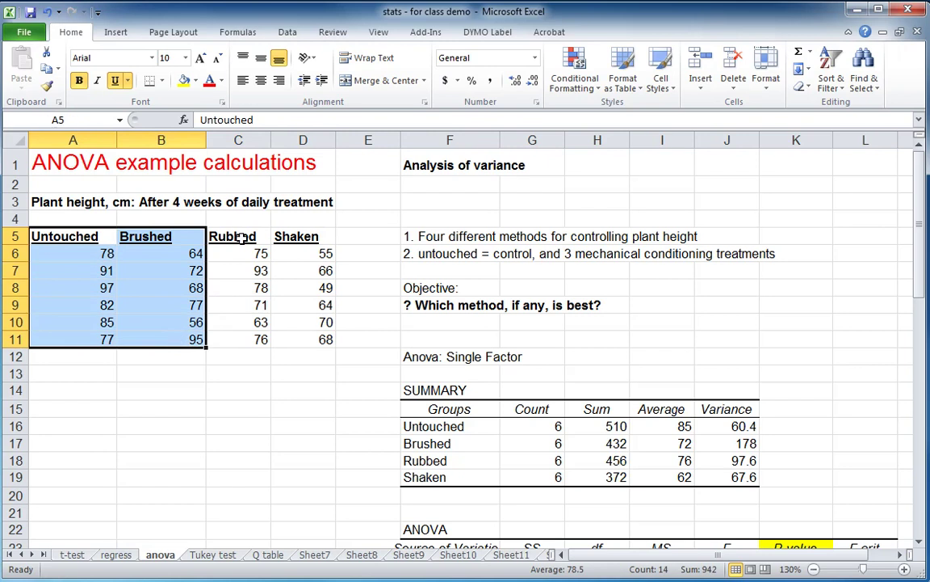
drag(241, 236, 323, 349)
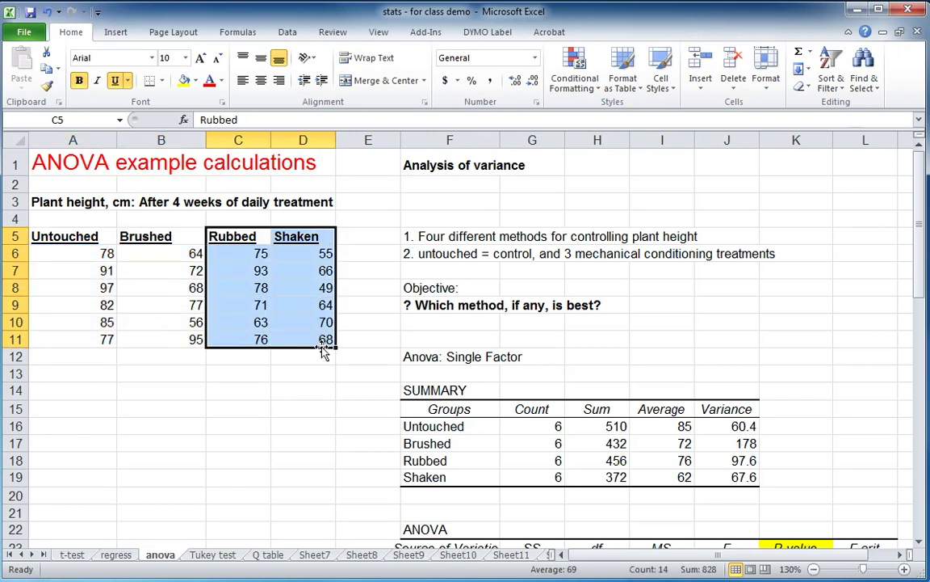
drag(69, 236, 234, 319)
click(288, 238)
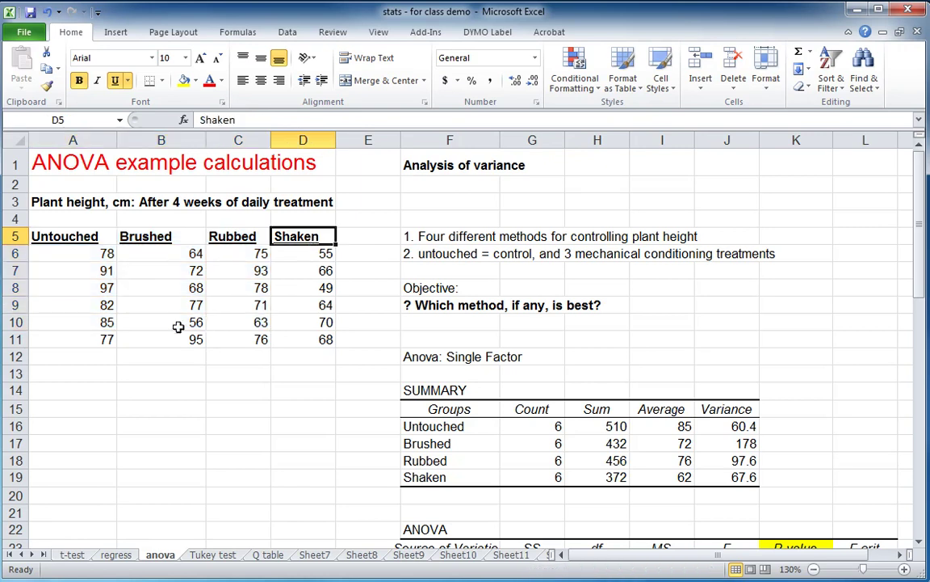